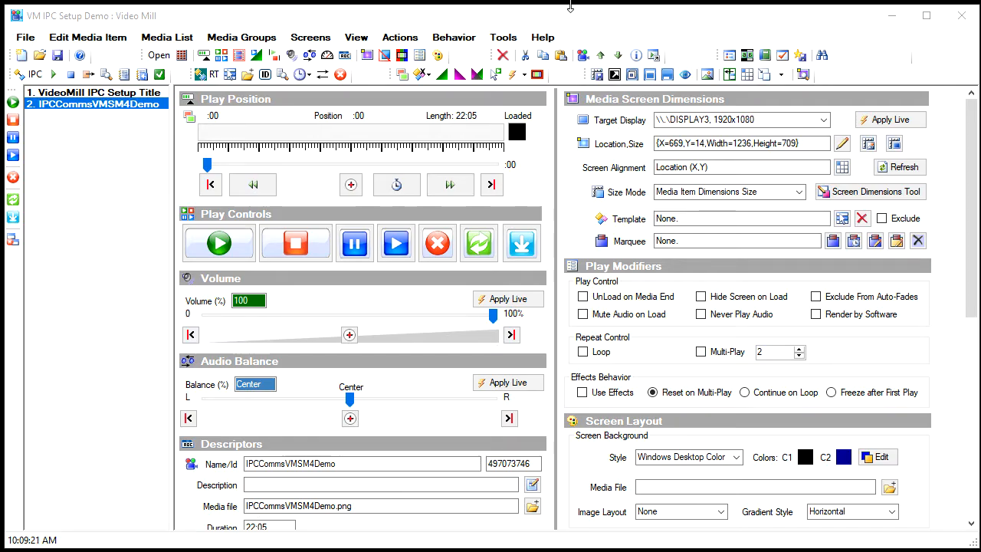
# Open the IPC origin client profile, try the loopback IP, and set the address to the private network IP 192.168.1.130.
pyautogui.click(507, 38)
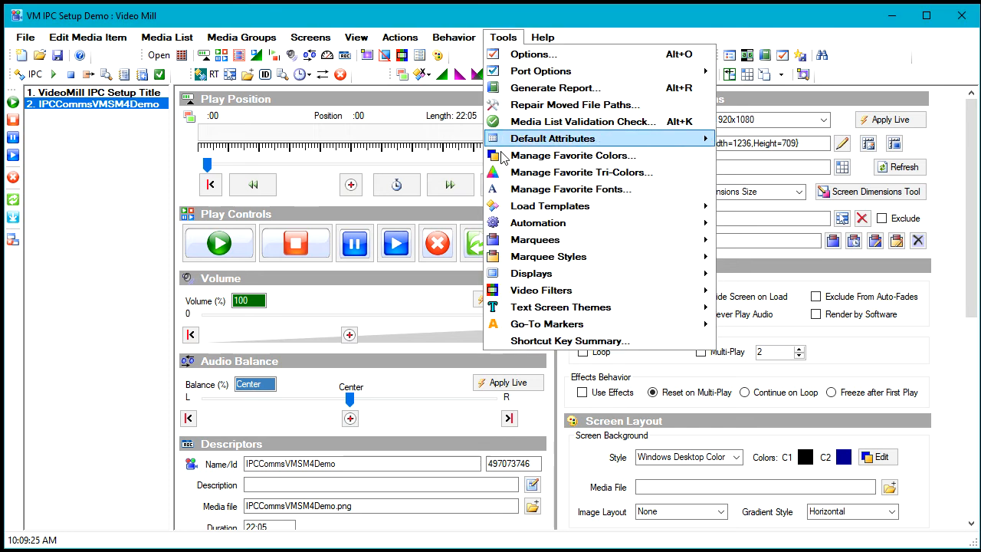
pyautogui.moveTo(521, 222)
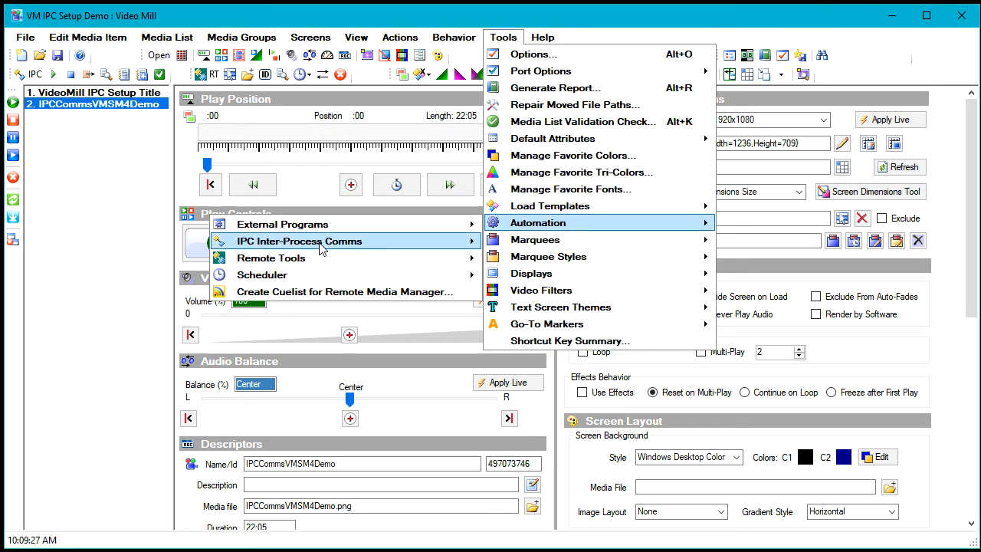
pyautogui.moveTo(321, 246)
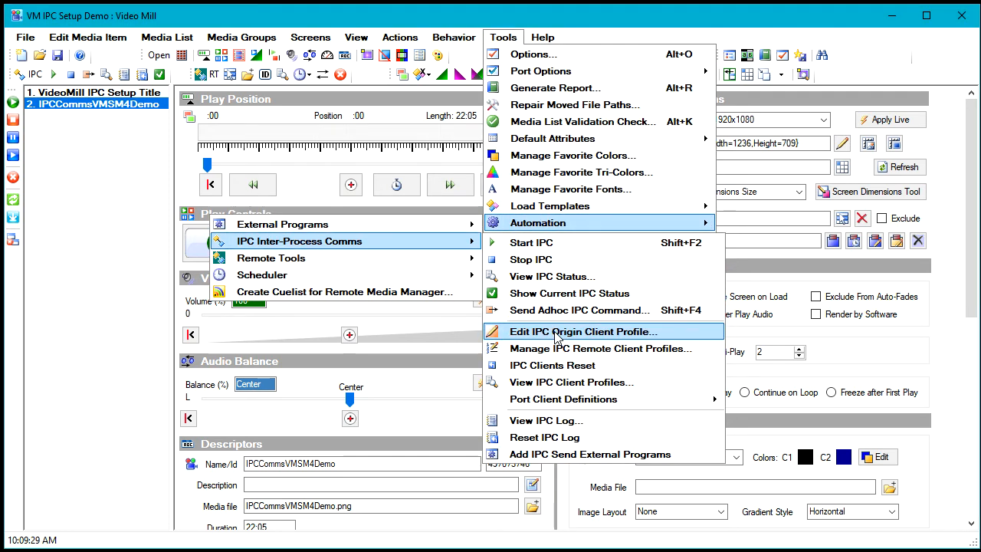
pyautogui.click(618, 335)
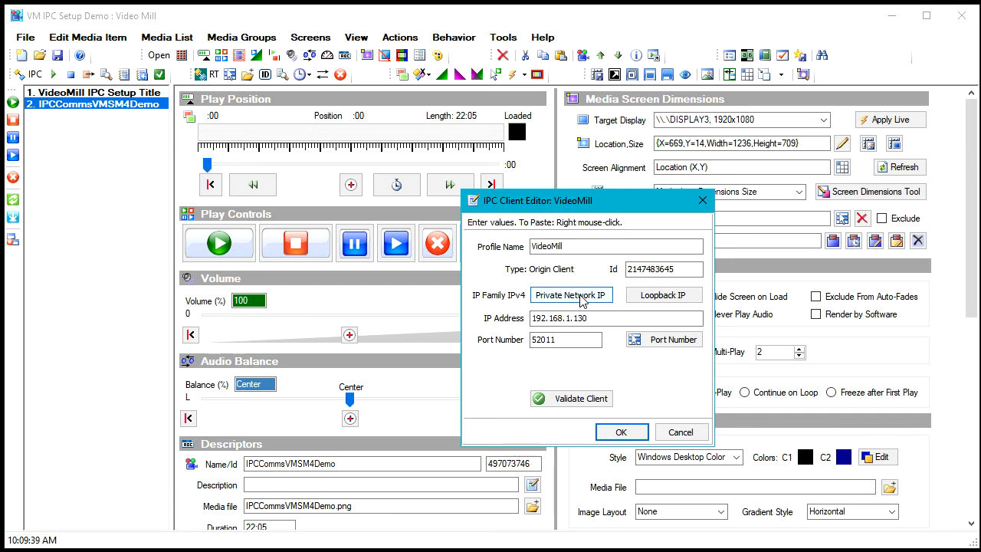
pyautogui.click(664, 296)
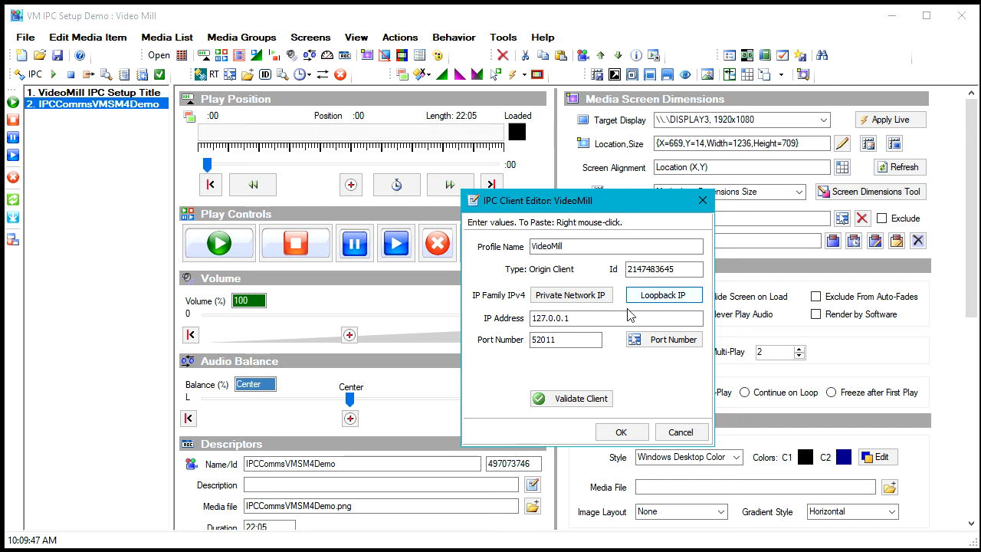
pyautogui.click(563, 297)
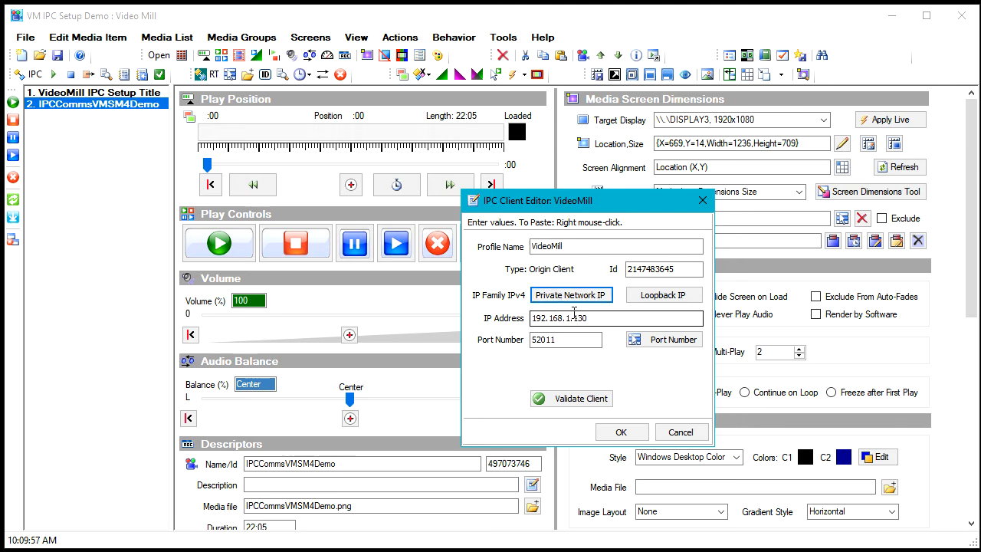
# Assign the default VideoMill port number, 52011, to the origin client and save the profile.
pyautogui.click(670, 345)
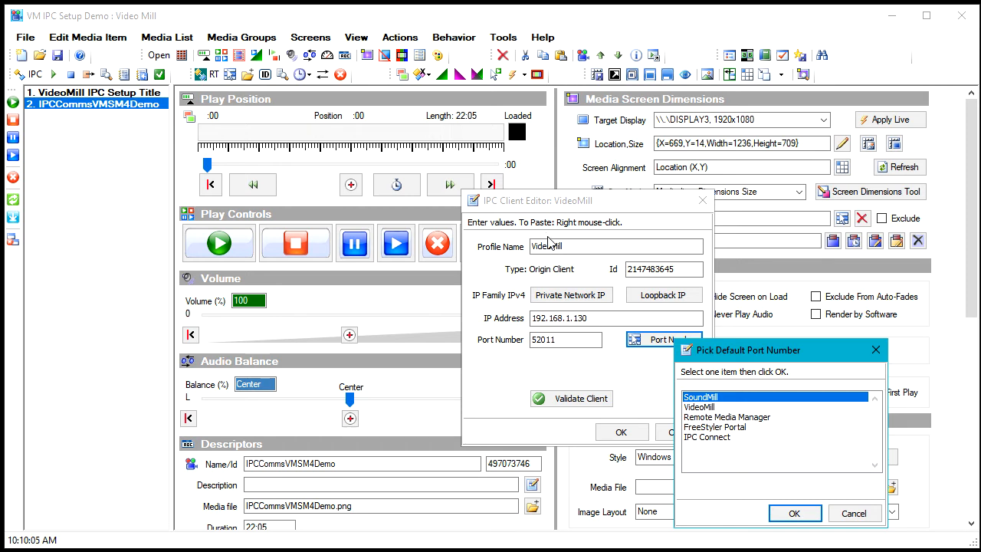
pyautogui.click(707, 407)
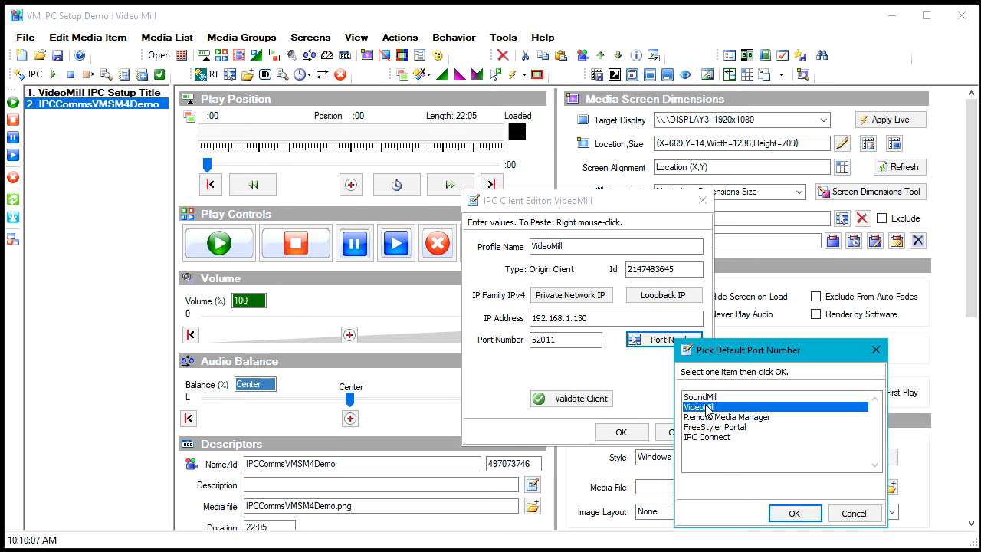
pyautogui.click(796, 513)
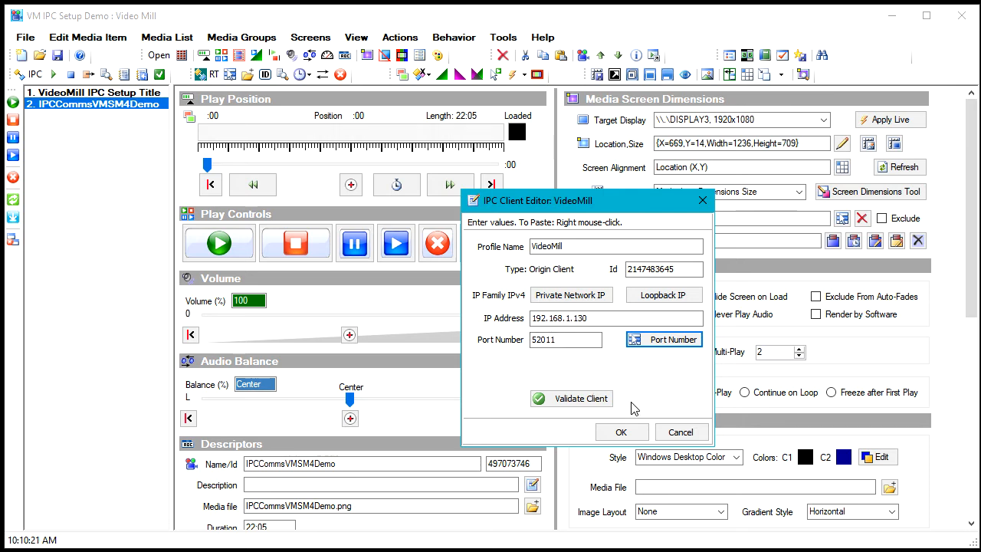
pyautogui.click(628, 339)
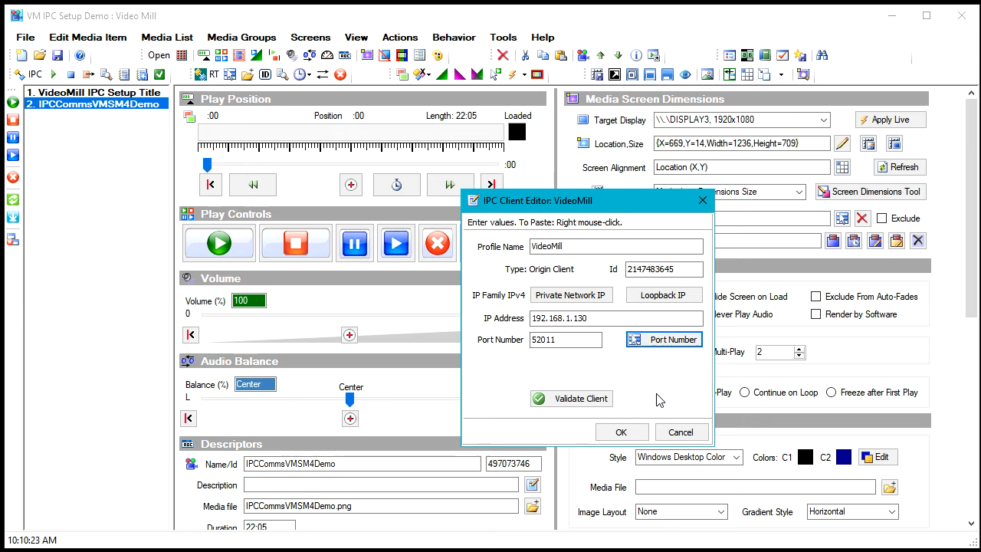
pyautogui.click(631, 432)
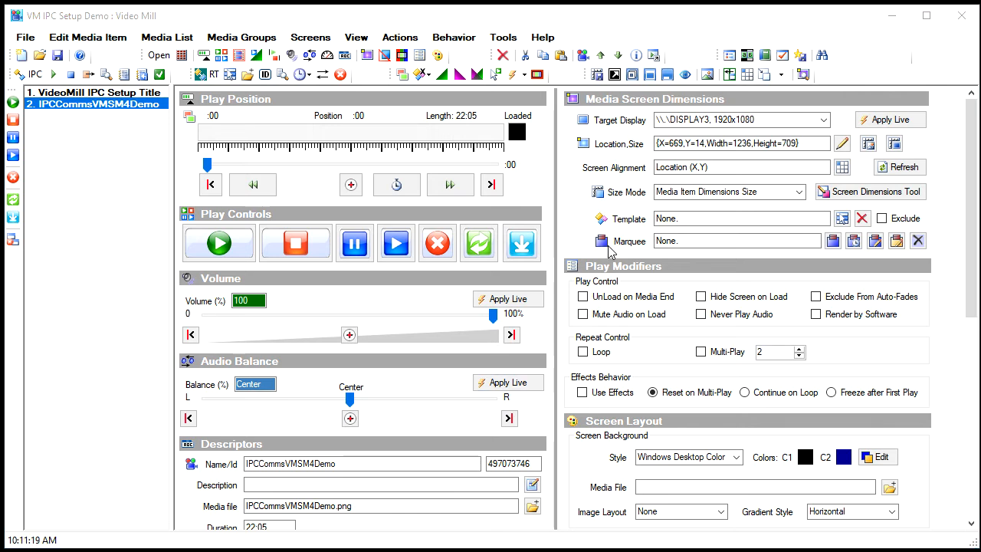
# Open the SoundMill profile among the IPC remote clients, review its IP address and port number, and accept it.
pyautogui.click(494, 40)
pyautogui.moveTo(528, 222)
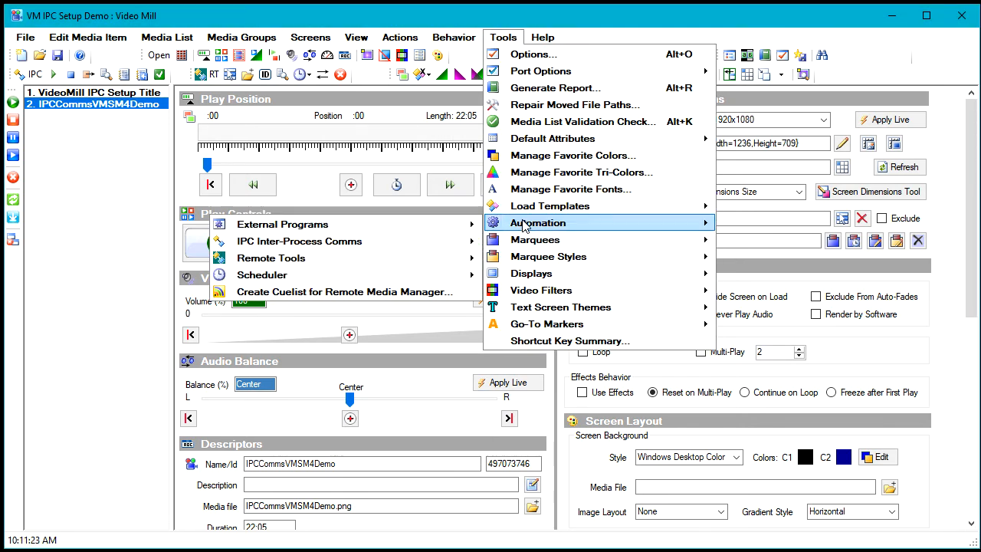
pyautogui.moveTo(330, 249)
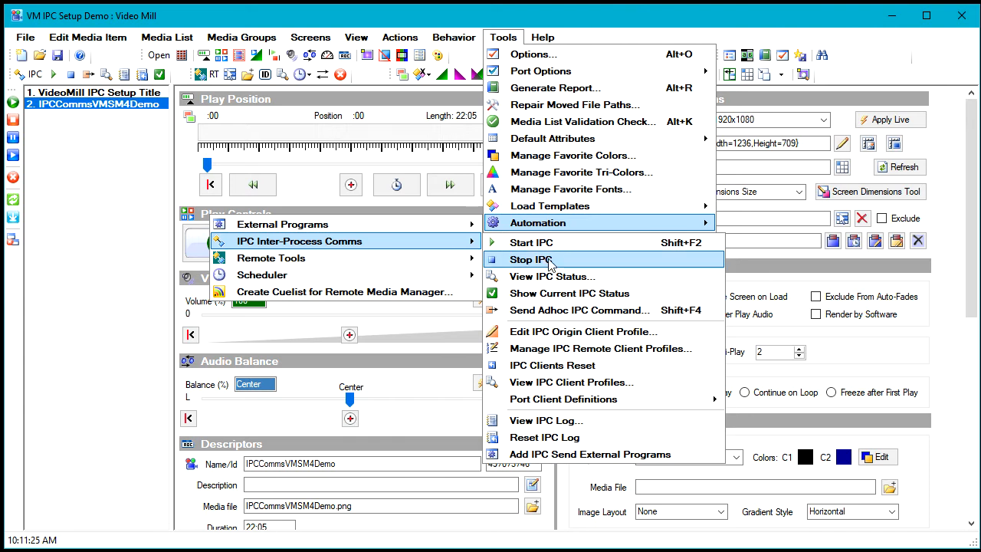
pyautogui.click(699, 349)
pyautogui.moveTo(824, 419); pyautogui.dragTo(448, 163)
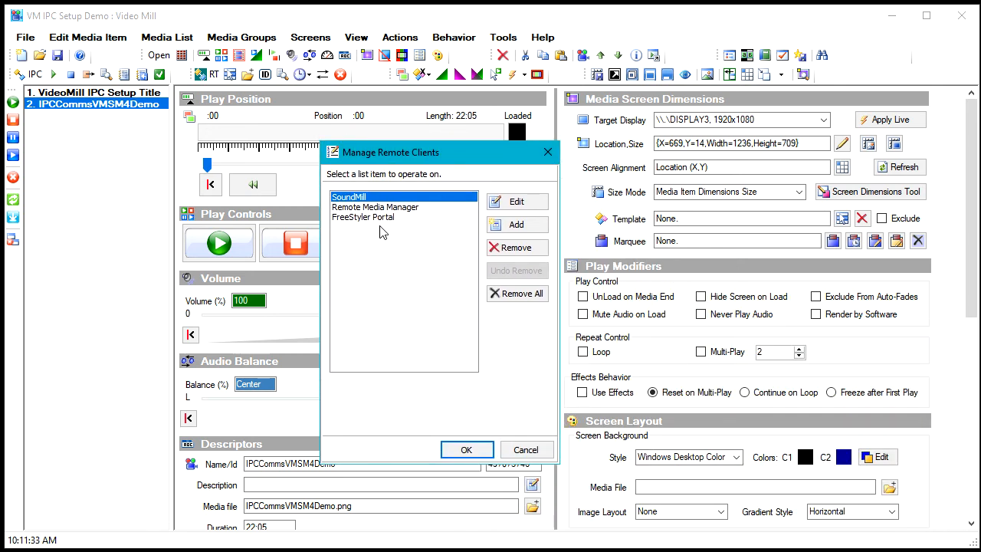
pyautogui.click(514, 202)
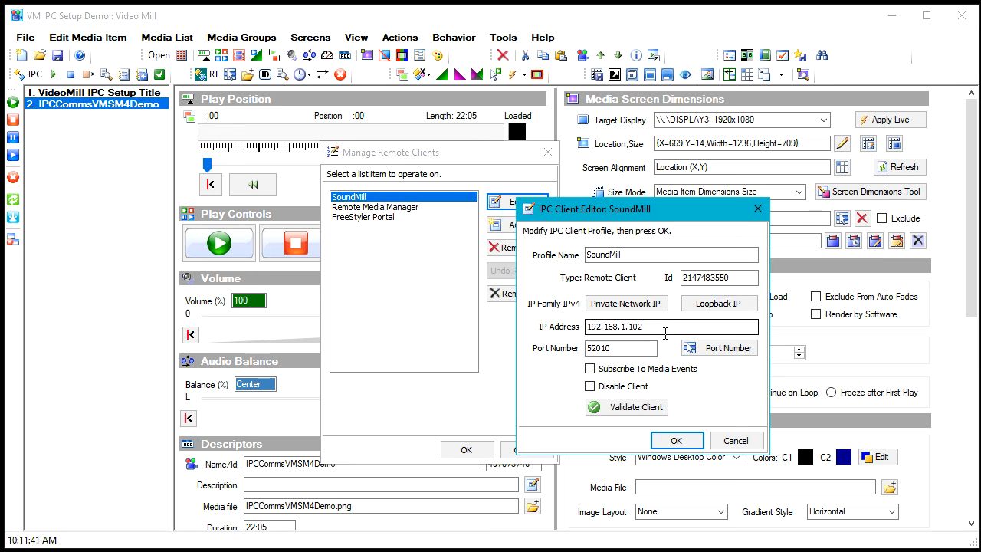
pyautogui.click(621, 349)
pyautogui.click(675, 440)
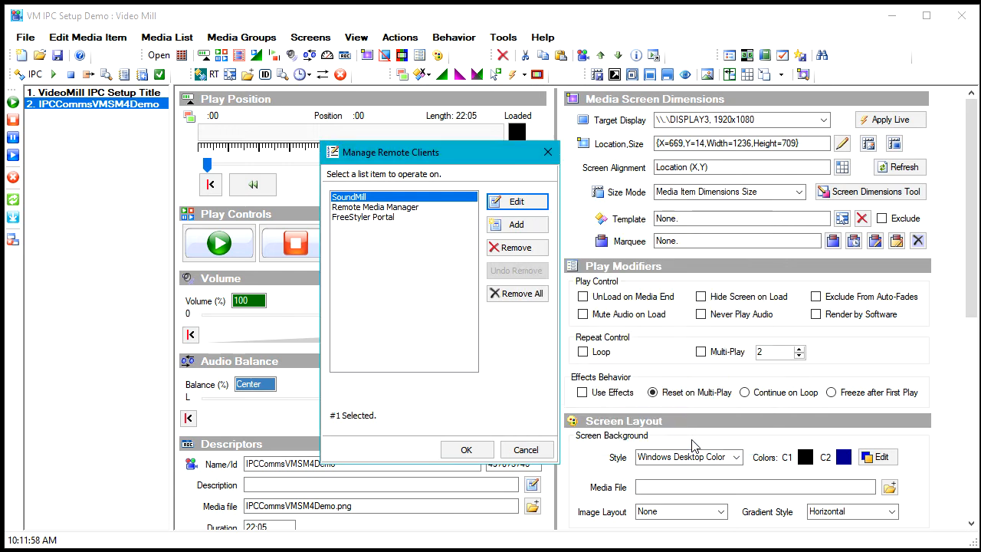
# In the Remote Media Manager client profile, turn Disable Client off and back on, and accept the remote client list.
pyautogui.click(386, 207)
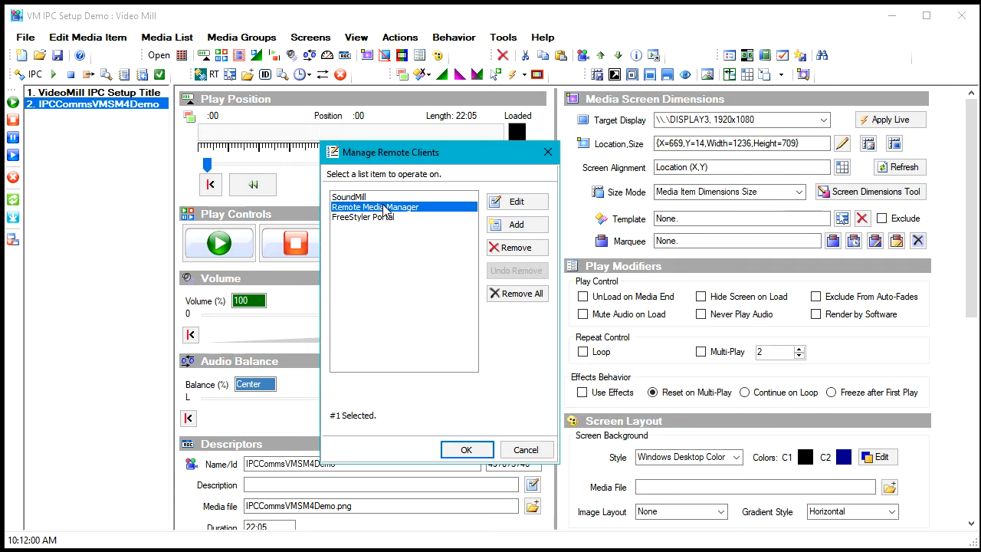
pyautogui.click(506, 204)
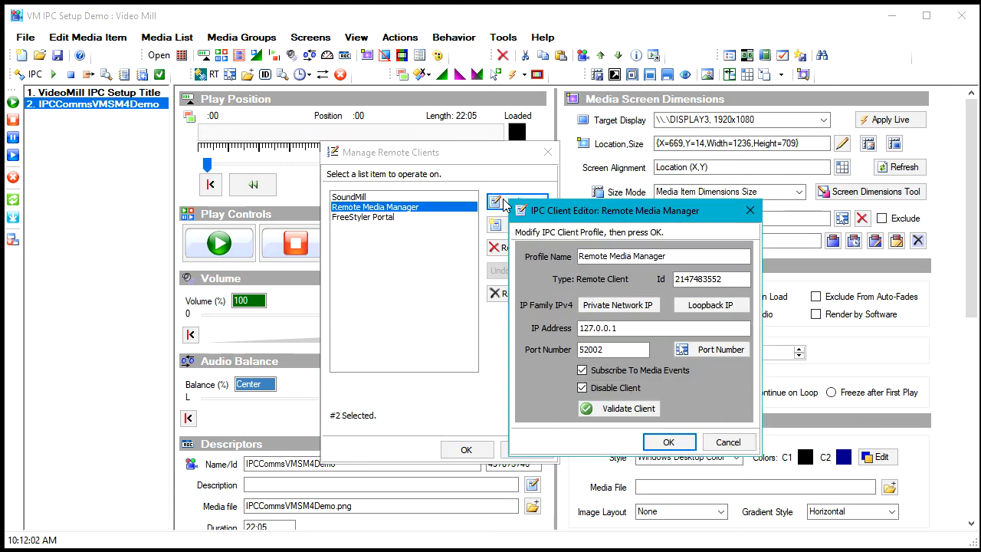
pyautogui.click(596, 394)
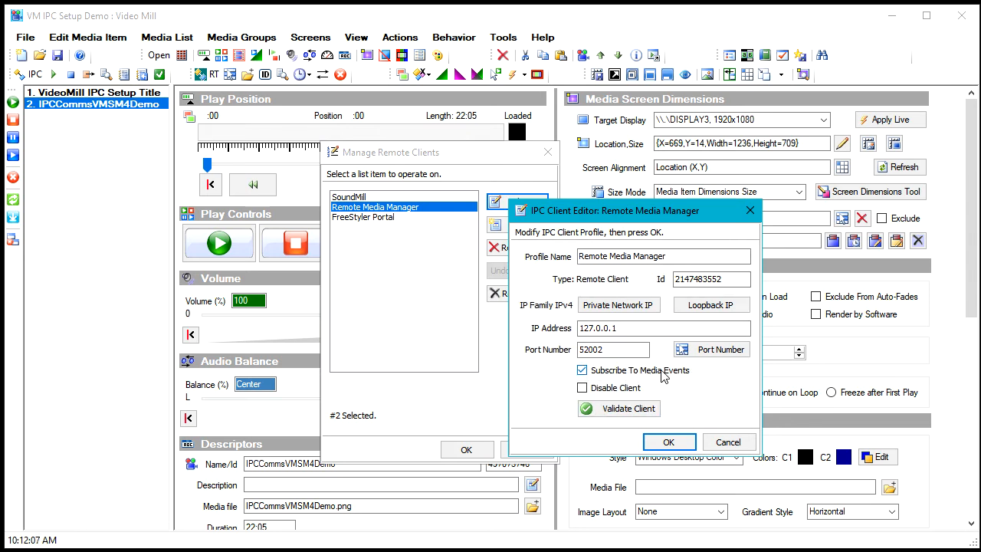
pyautogui.click(597, 389)
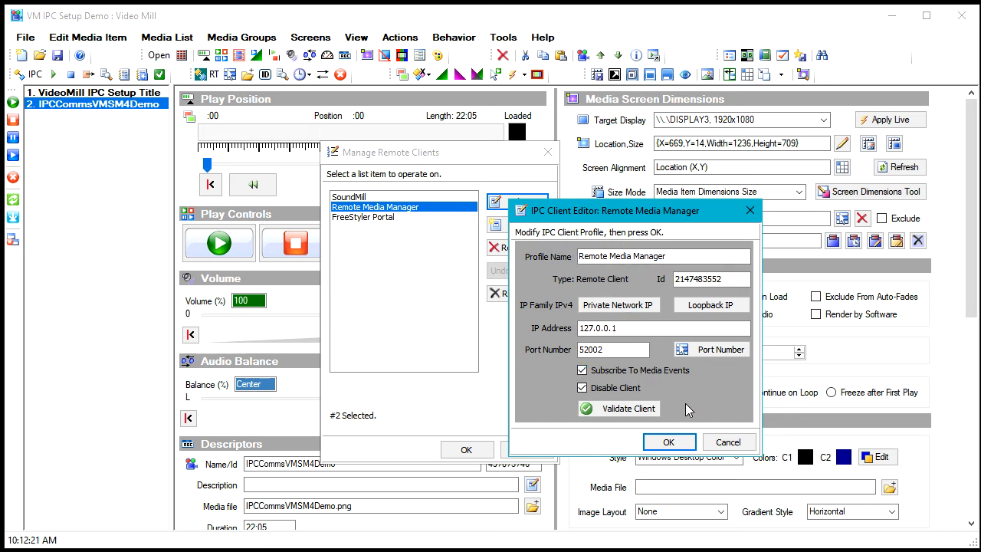
pyautogui.click(668, 442)
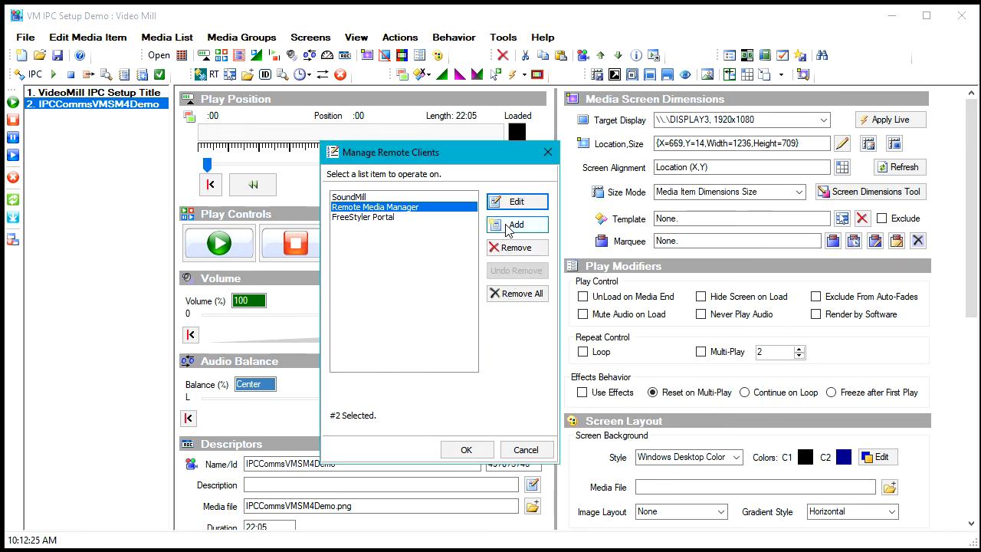
pyautogui.click(475, 449)
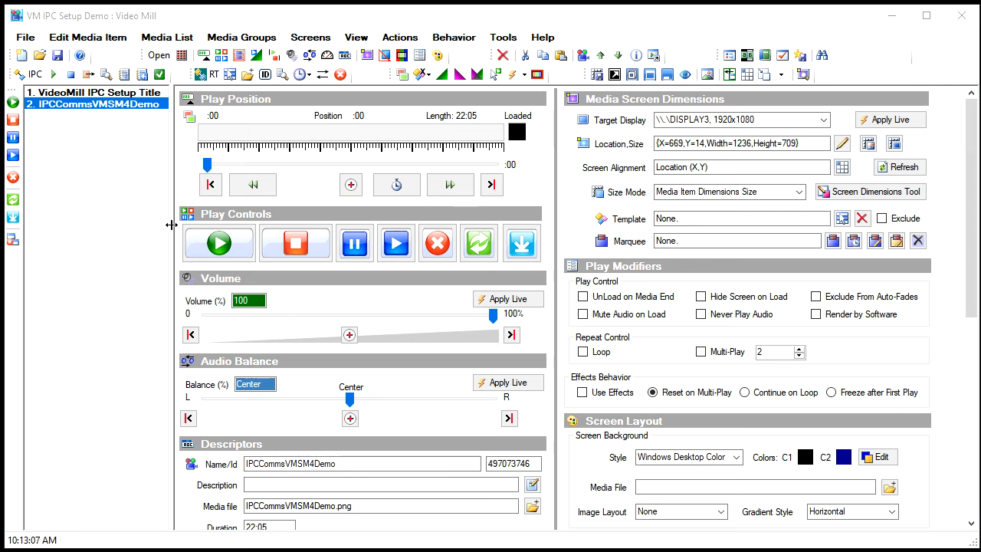
# Restart IPC and set SoundMill as the current remote client.
pyautogui.click(52, 79)
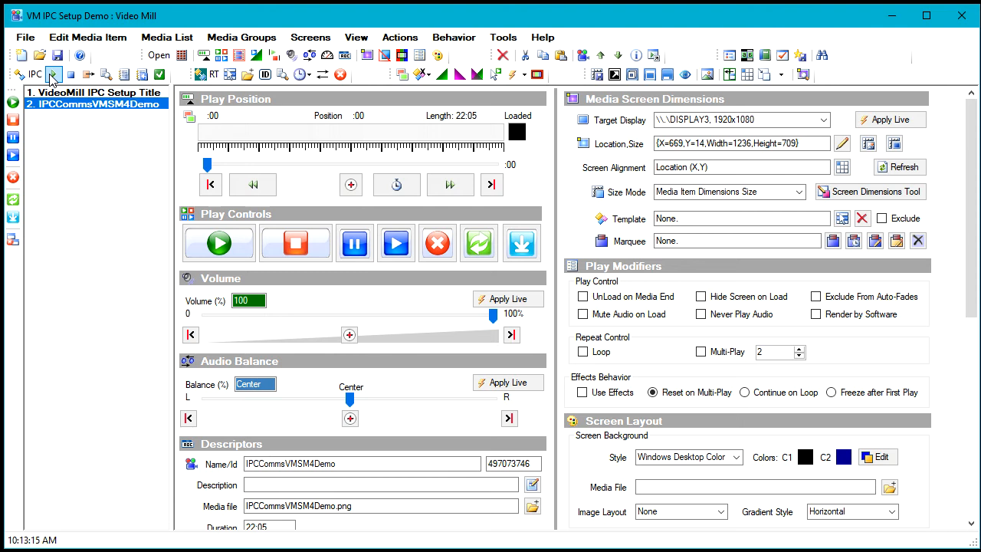
pyautogui.click(54, 79)
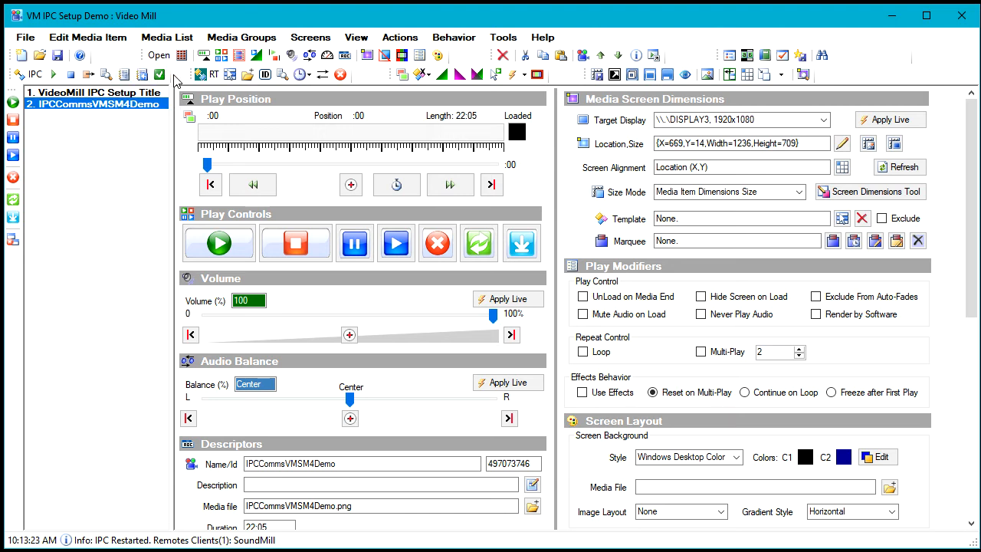
pyautogui.click(229, 76)
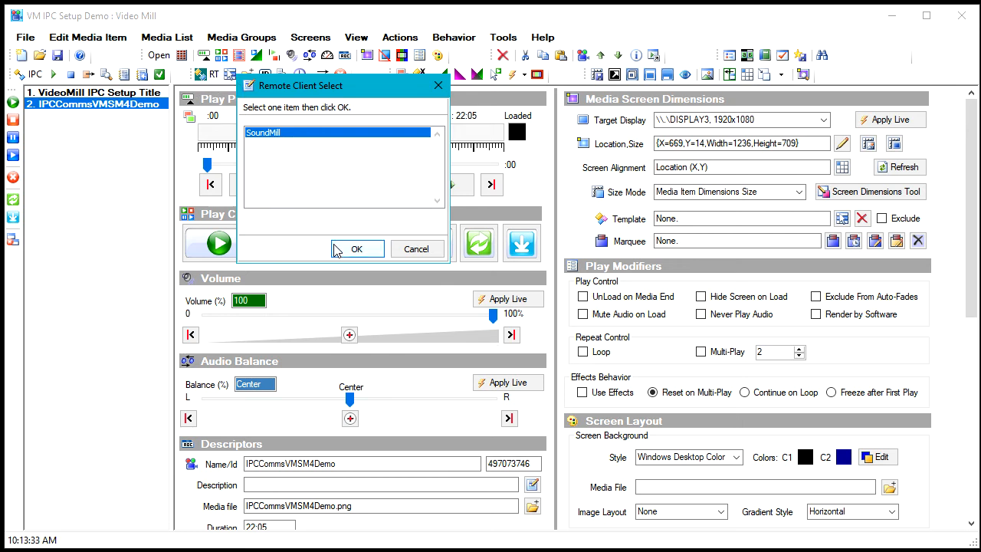
pyautogui.click(357, 249)
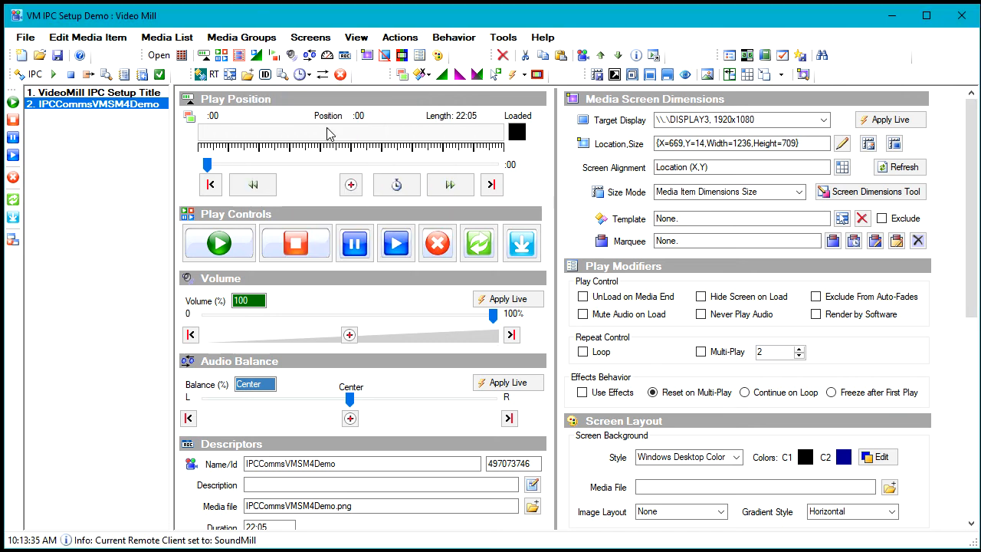
pyautogui.click(320, 76)
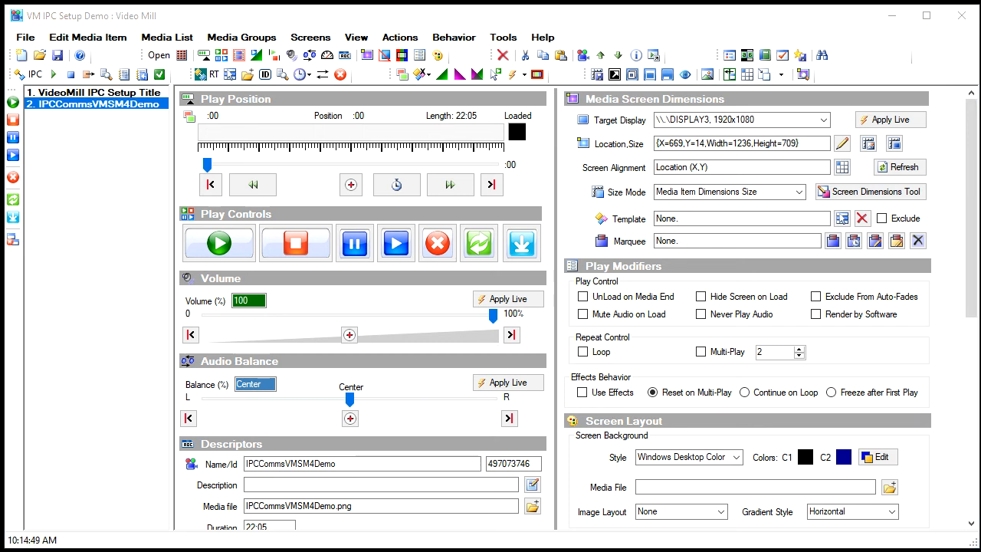
# Open the Automator and run the Run Playlist on SoundMill script.
pyautogui.click(729, 55)
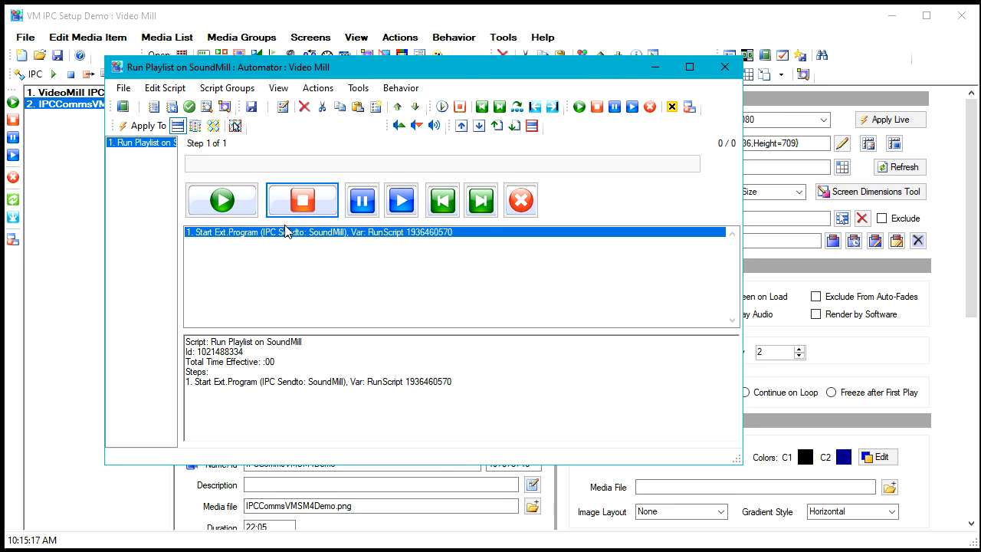
pyautogui.click(224, 207)
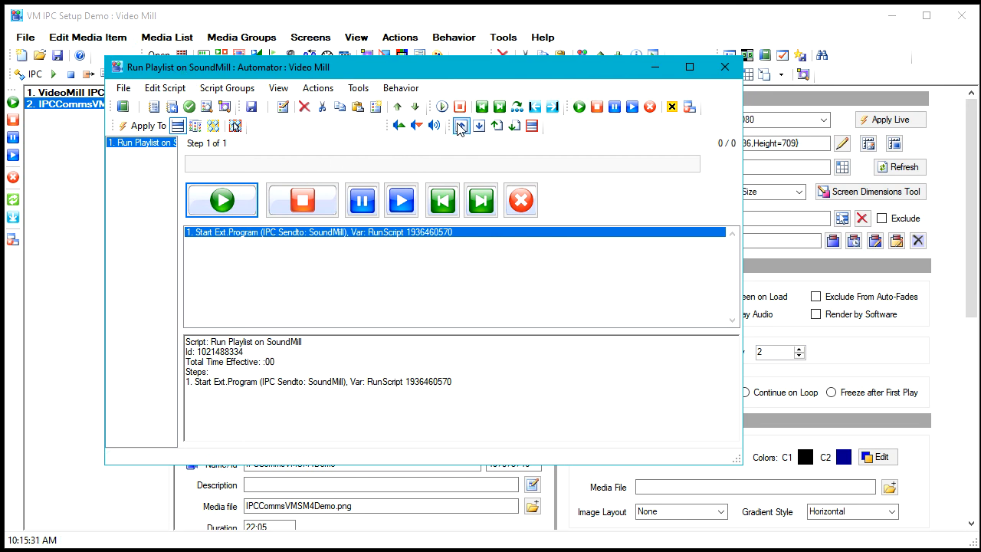
# Add a Start Ext.Program step to the Run Playlist on SoundMill script with IPC Sendto: SoundMill as the external program.
pyautogui.click(283, 107)
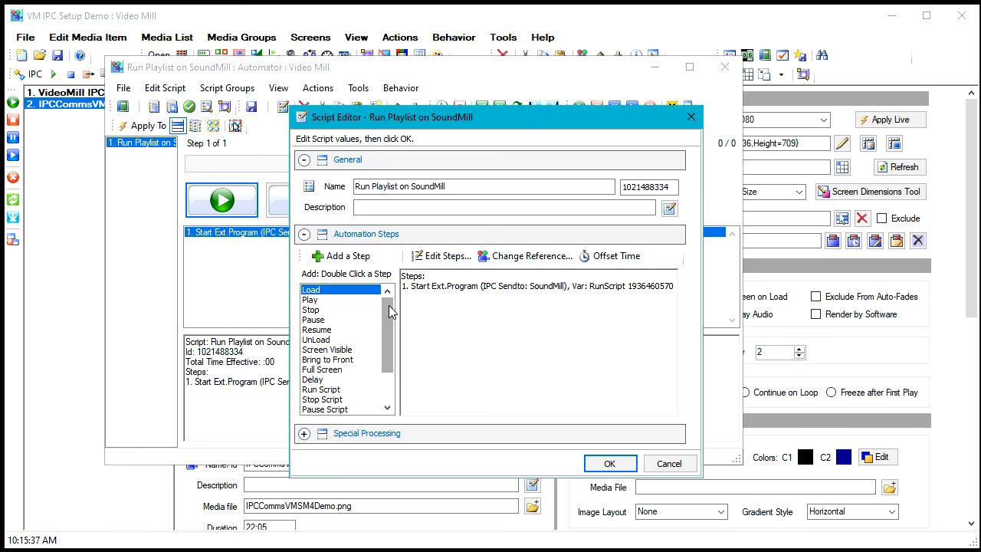
pyautogui.scroll(-2, 392, 311)
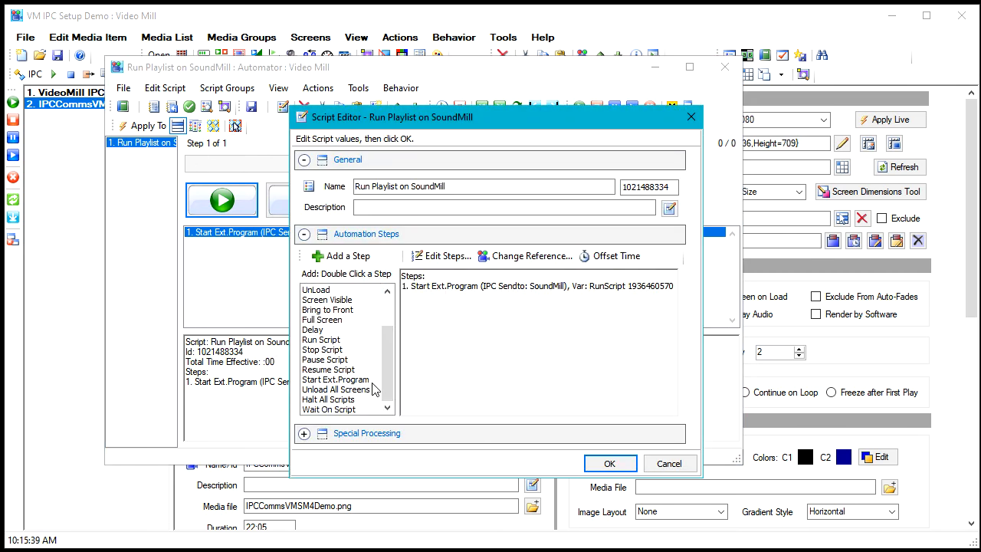
pyautogui.click(332, 379)
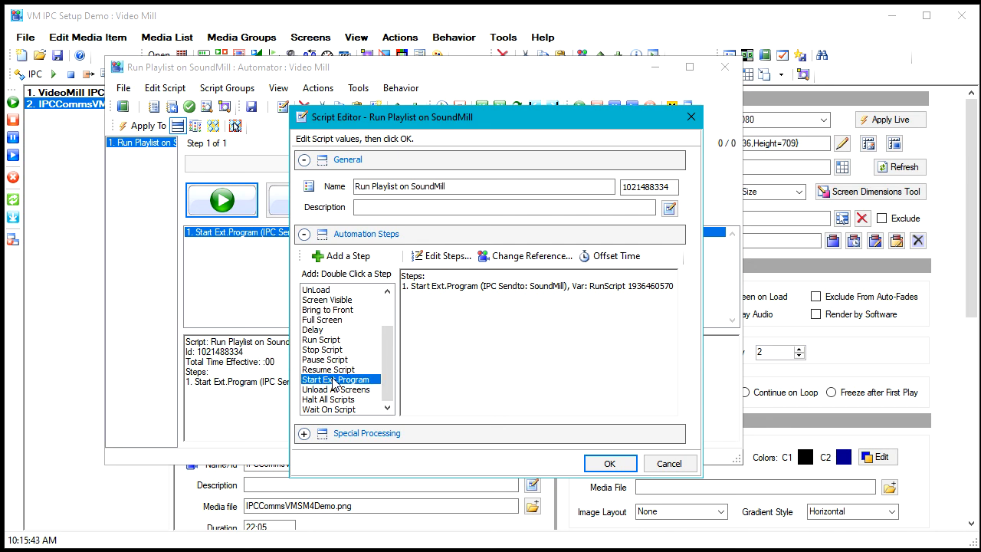
pyautogui.click(322, 257)
pyautogui.moveTo(394, 268); pyautogui.dragTo(435, 194)
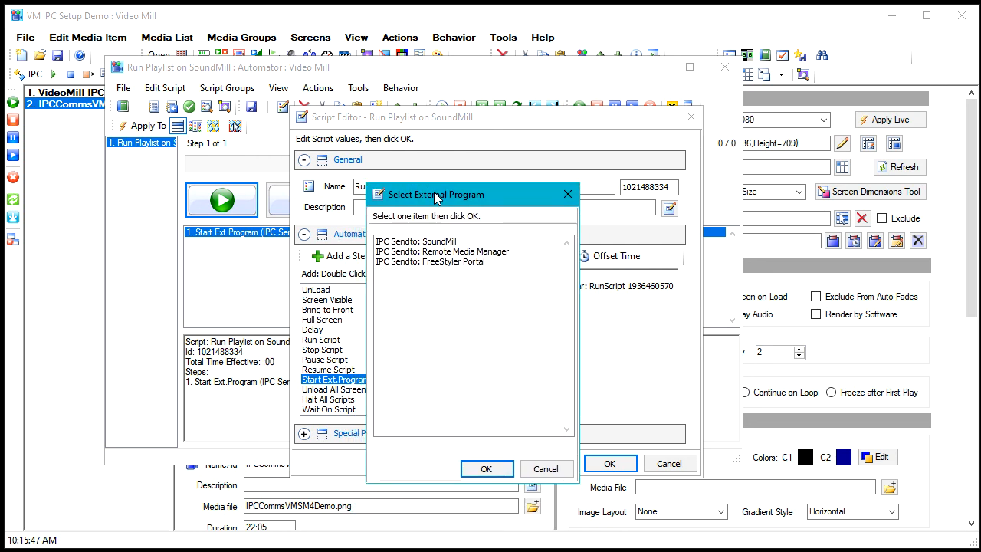
pyautogui.click(408, 244)
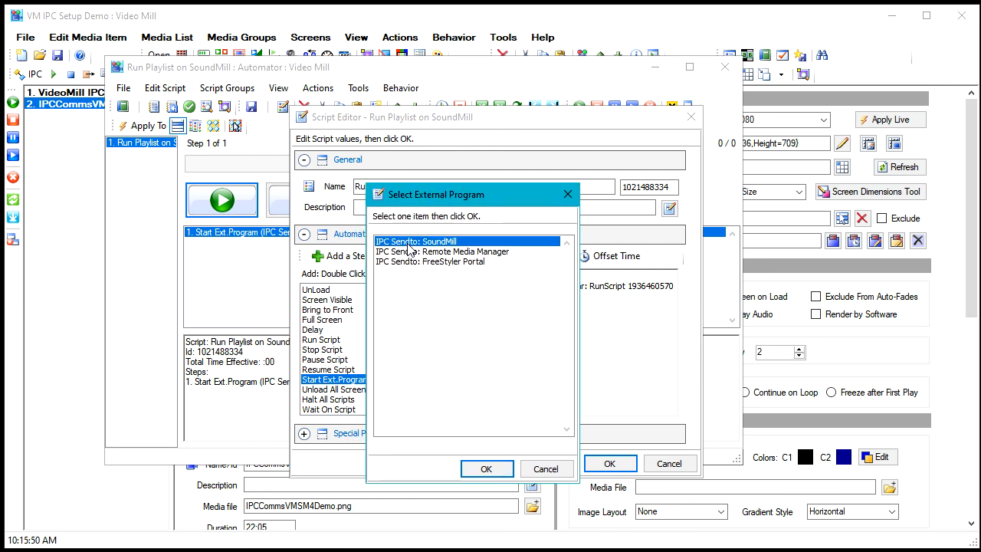
pyautogui.click(488, 470)
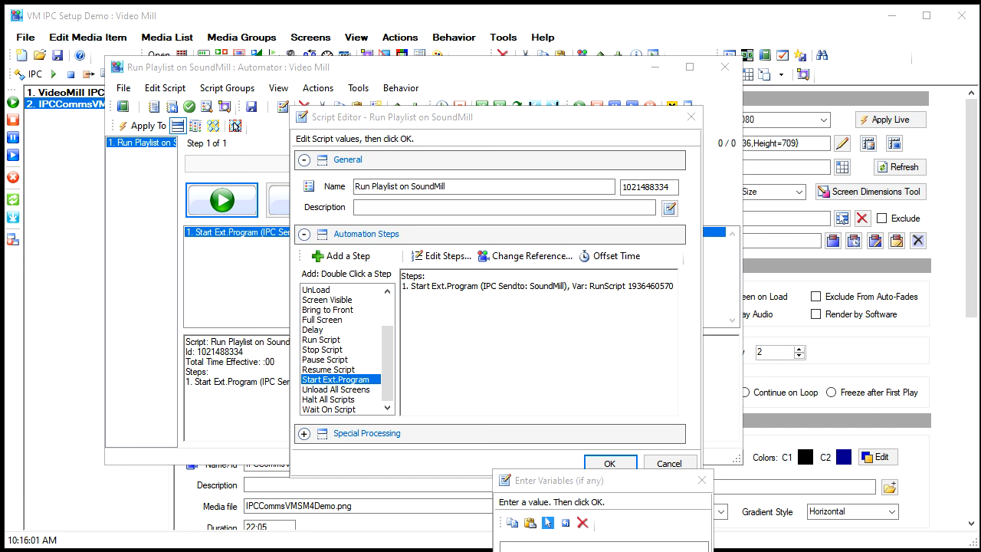
pyautogui.click(576, 487)
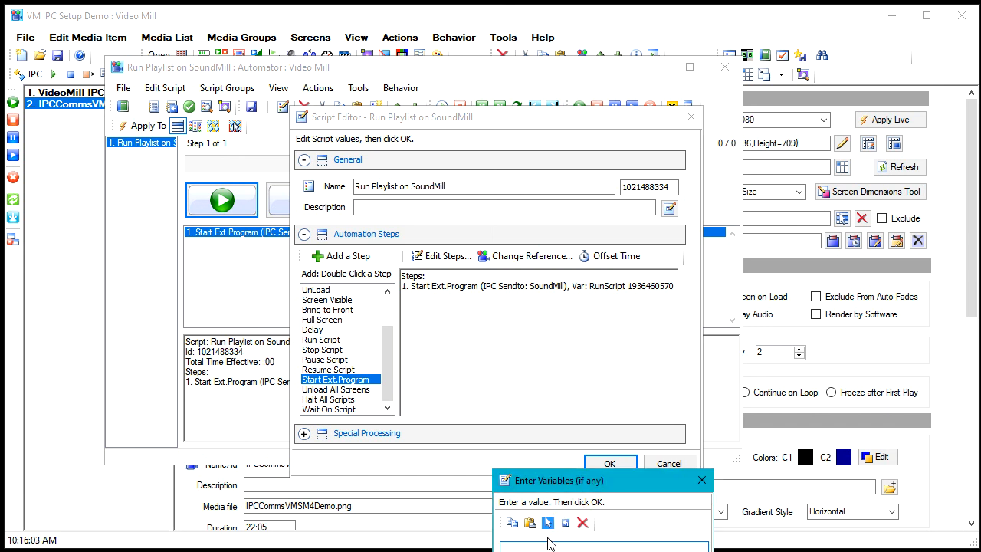
pyautogui.moveTo(543, 481); pyautogui.dragTo(536, 332)
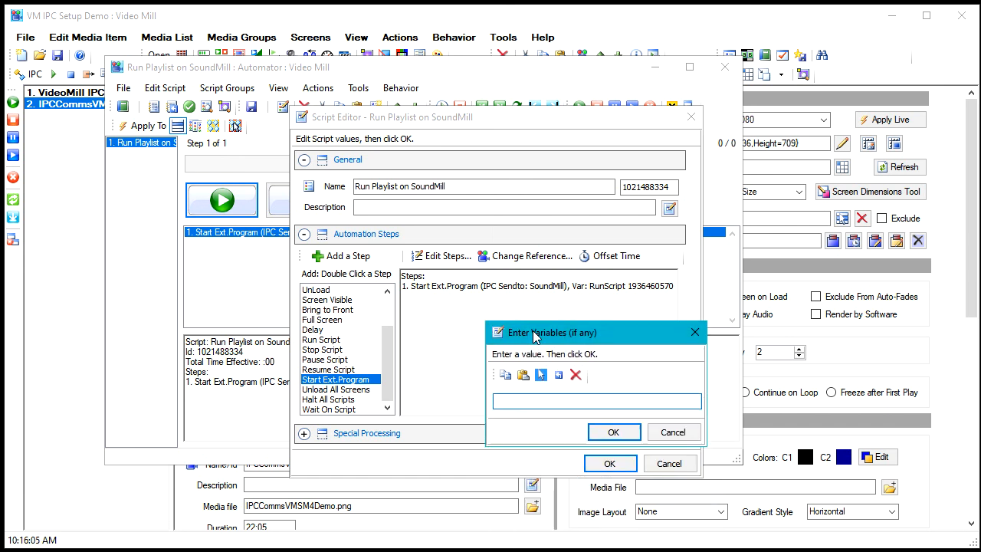
pyautogui.hotkey('ctrl', 'v')
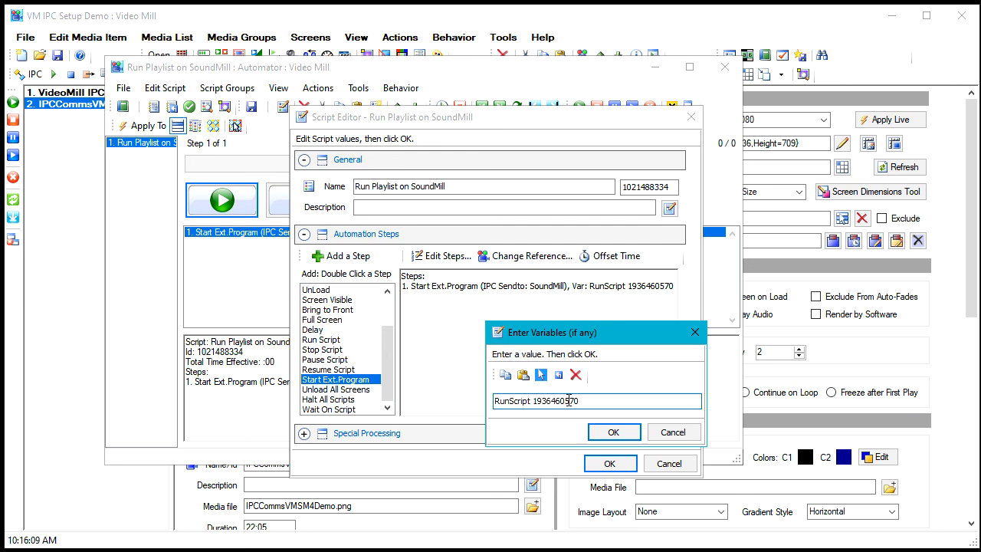
pyautogui.click(616, 432)
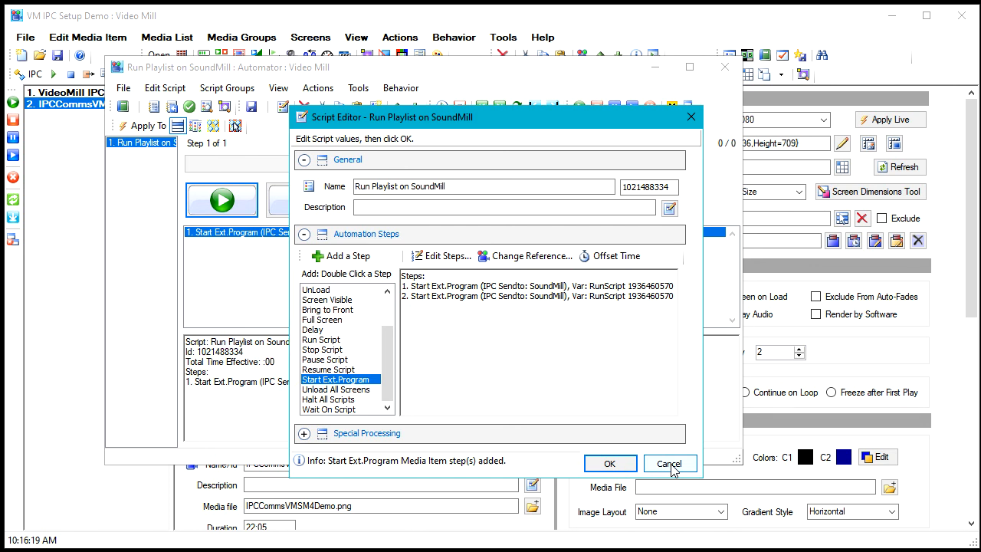
pyautogui.click(609, 464)
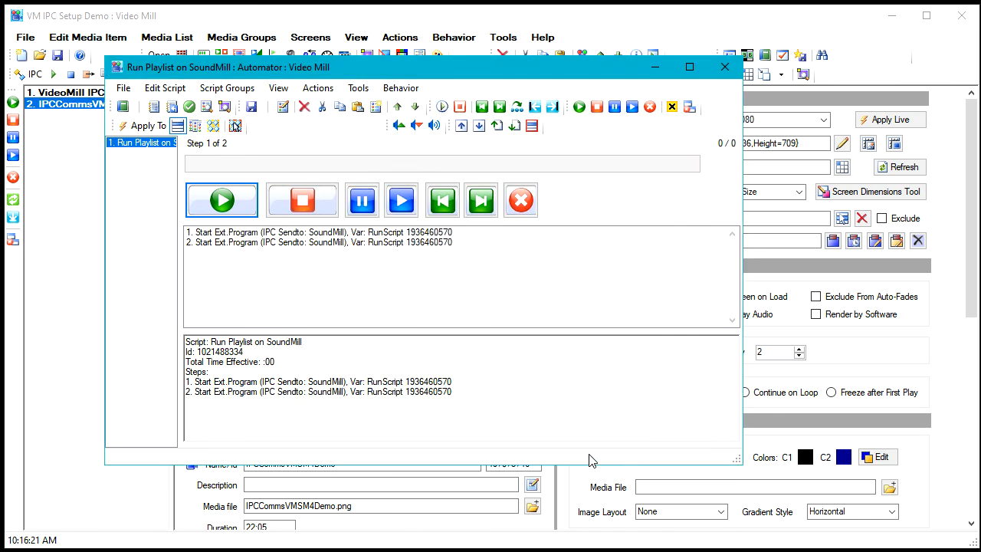